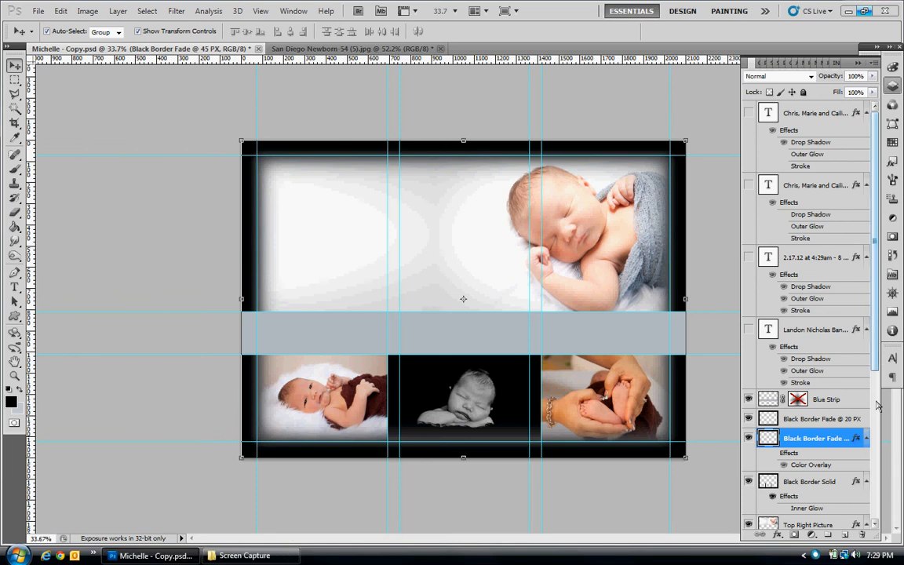
Step: Delete the hidden Black & White adjustment layer located above the Bottom Left Picture layer
drag(876, 371, 869, 535)
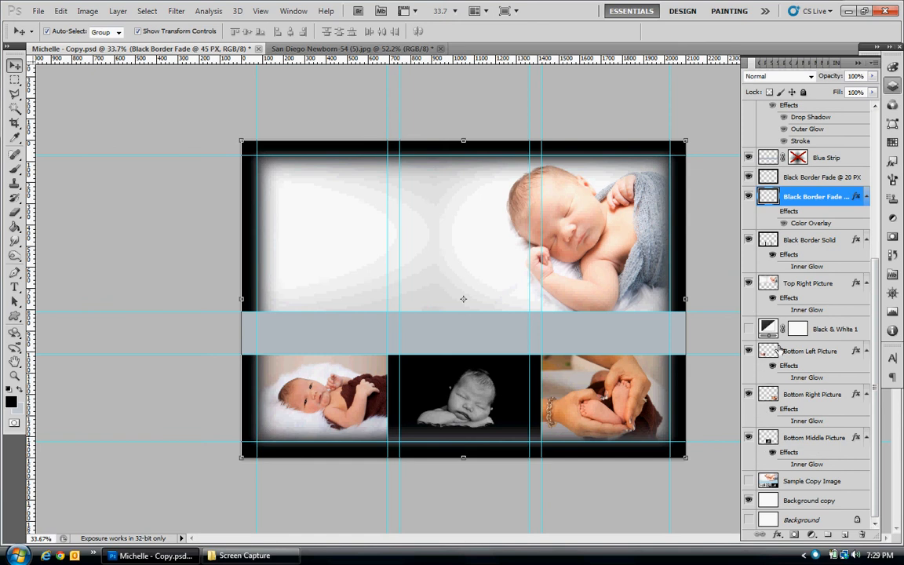
click(820, 332)
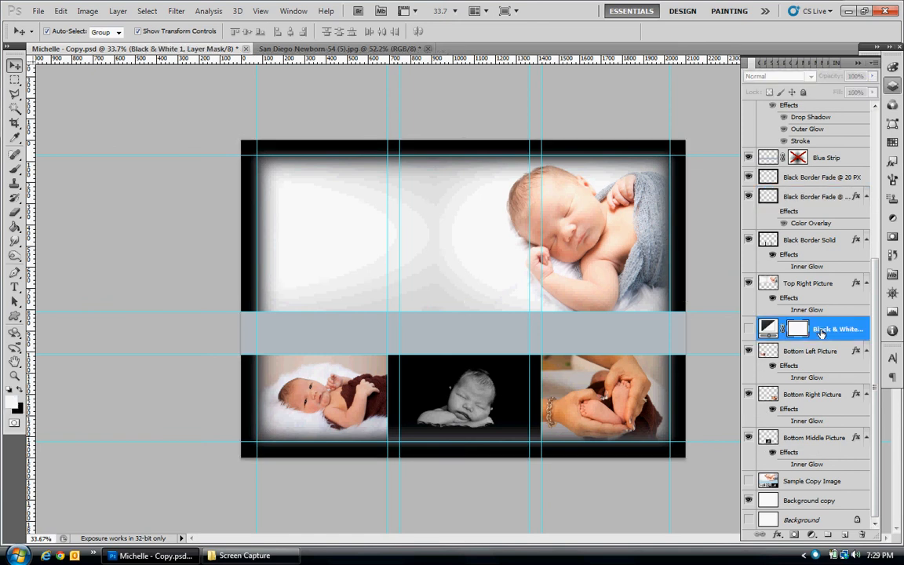
key(Delete)
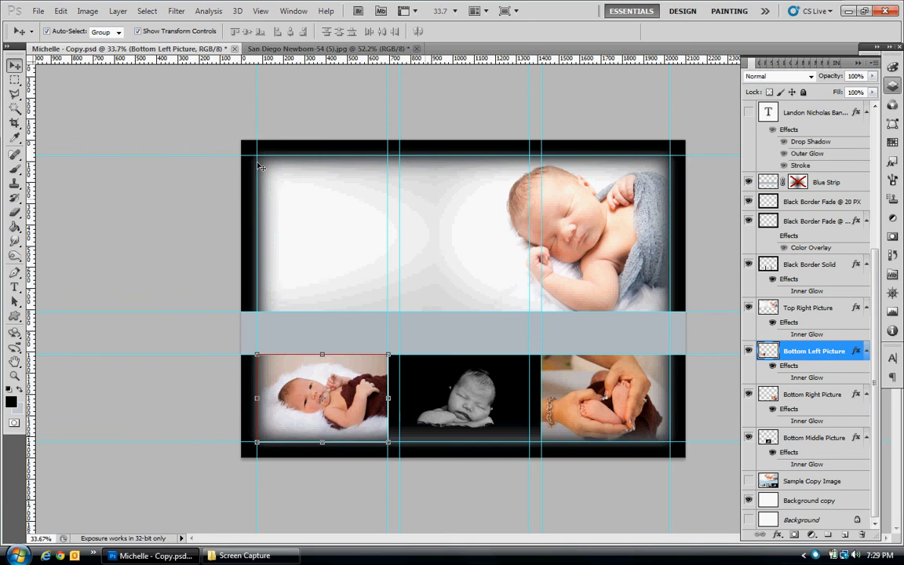
Step: Add a Black & White adjustment layer above the Bottom Left Picture layer and apply the Auto colour mix
click(118, 11)
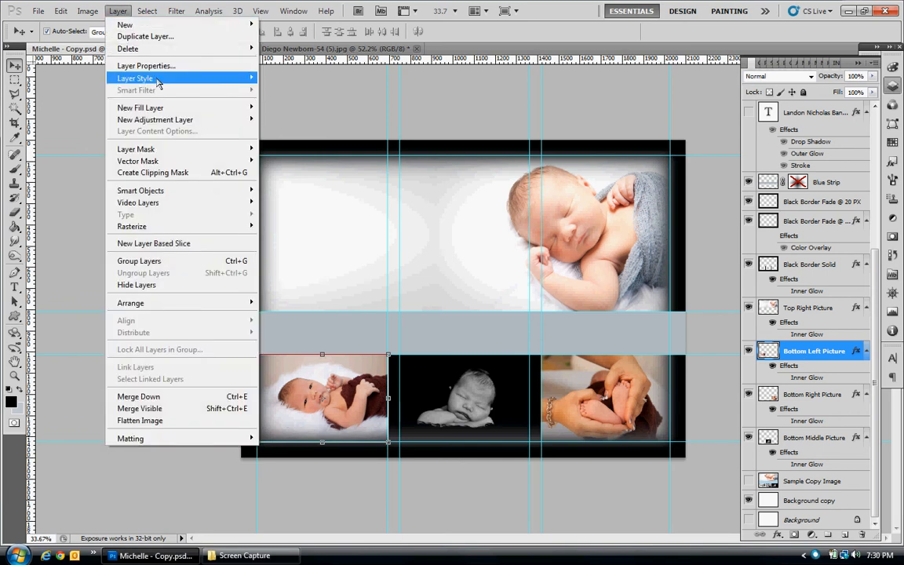
mouse_move(202, 118)
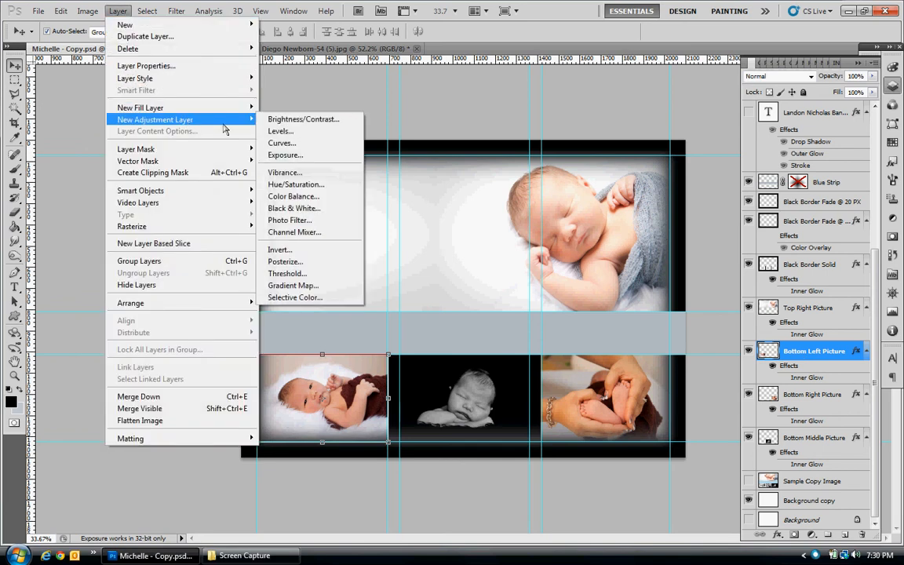
click(284, 209)
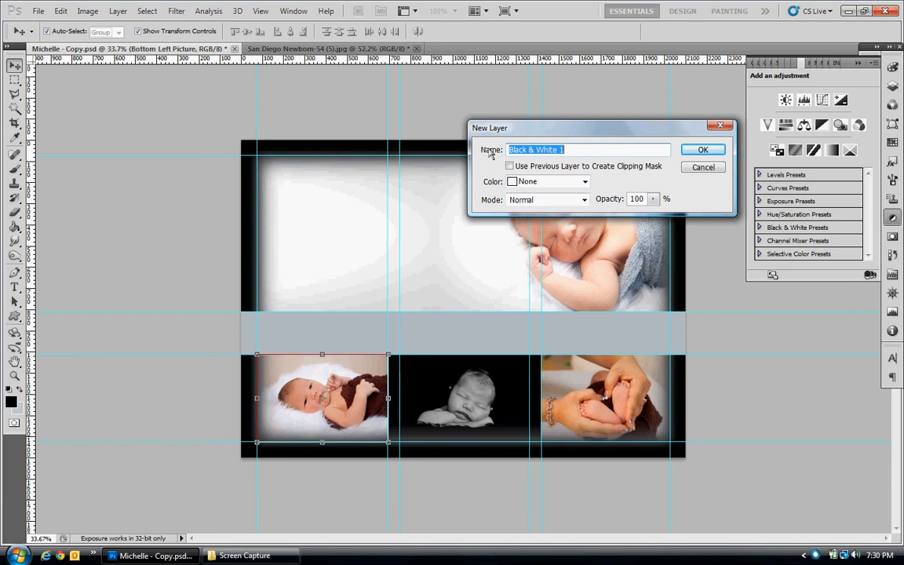
click(693, 152)
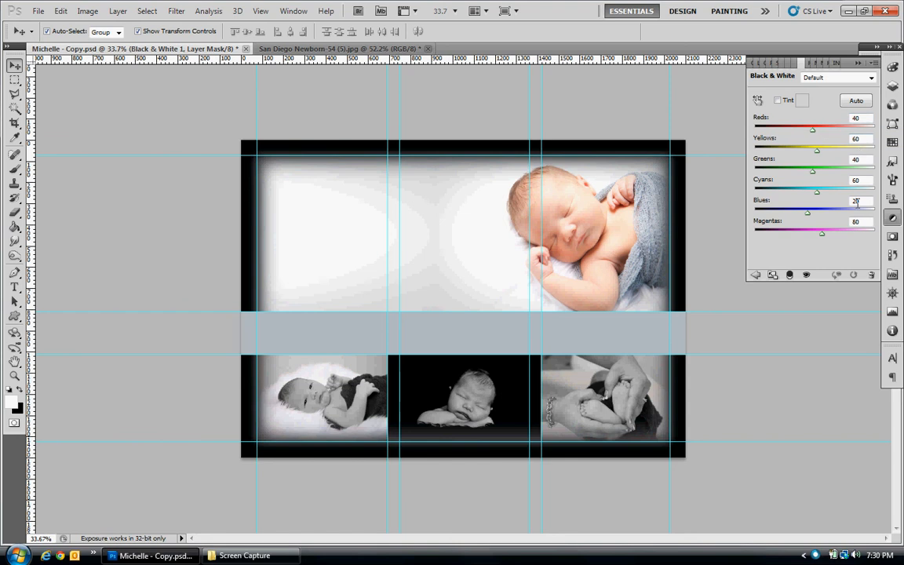
click(853, 102)
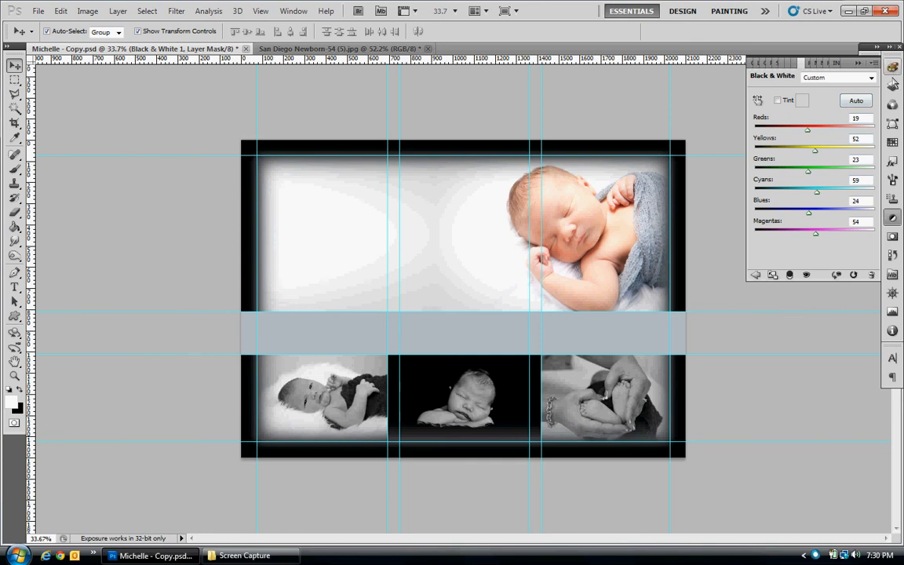
click(893, 87)
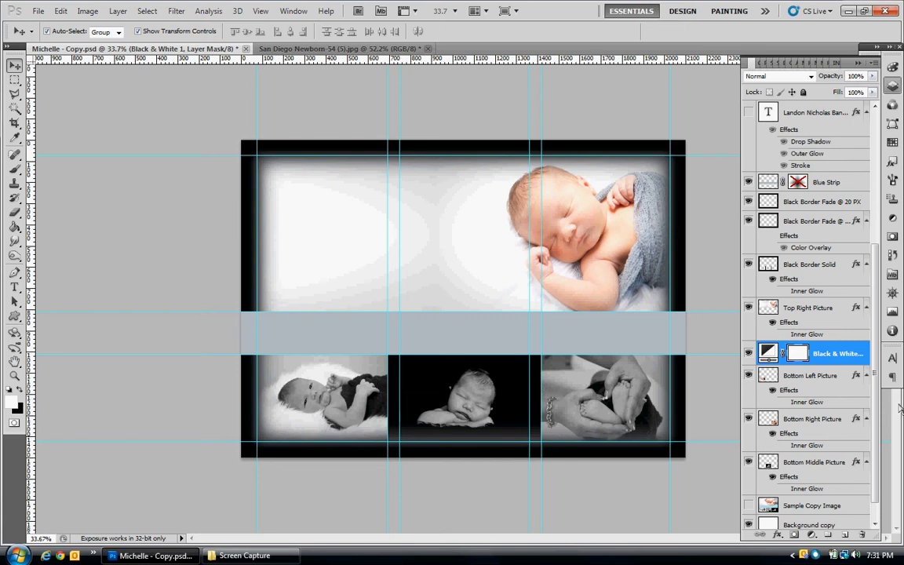
Step: Make the topmost text layer with the family's introduction line visible
scroll(815, 329, down, 1)
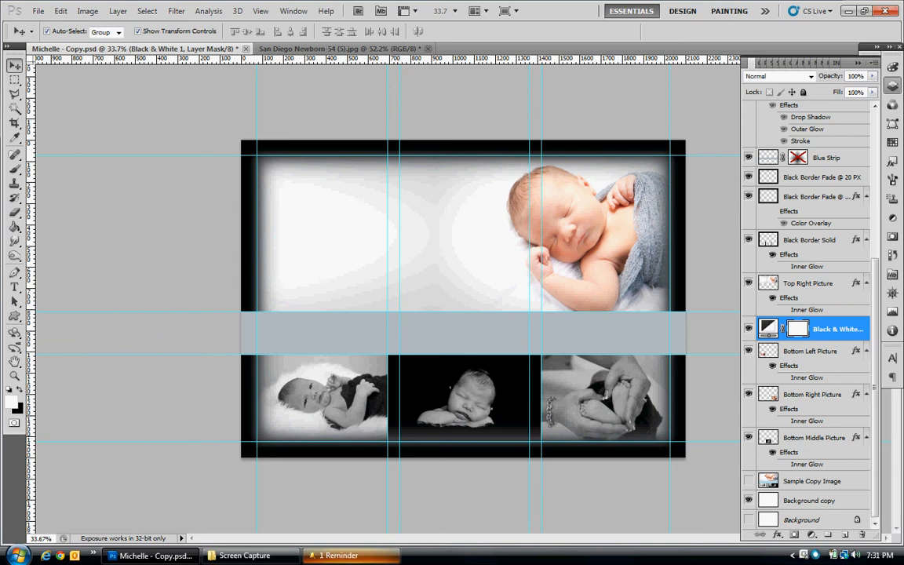
click(344, 561)
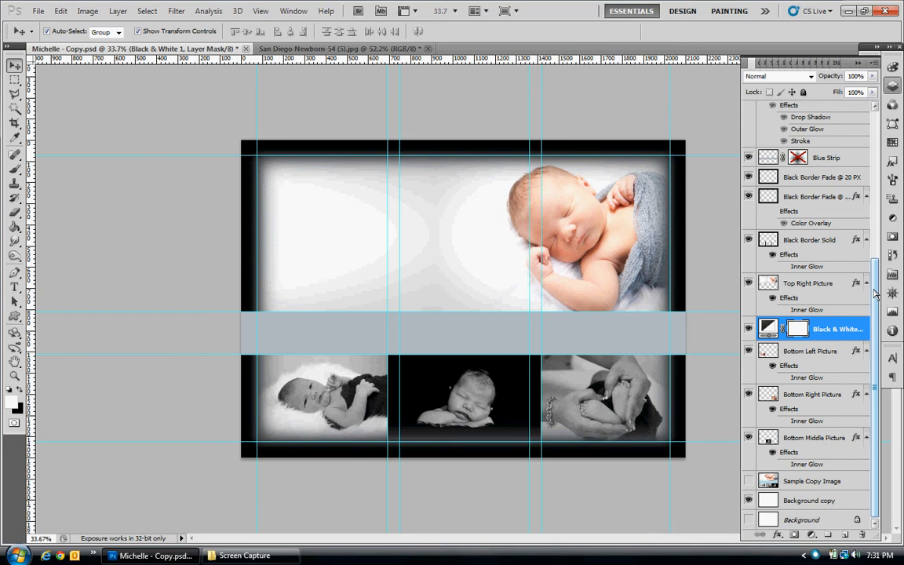
drag(875, 292, 876, 122)
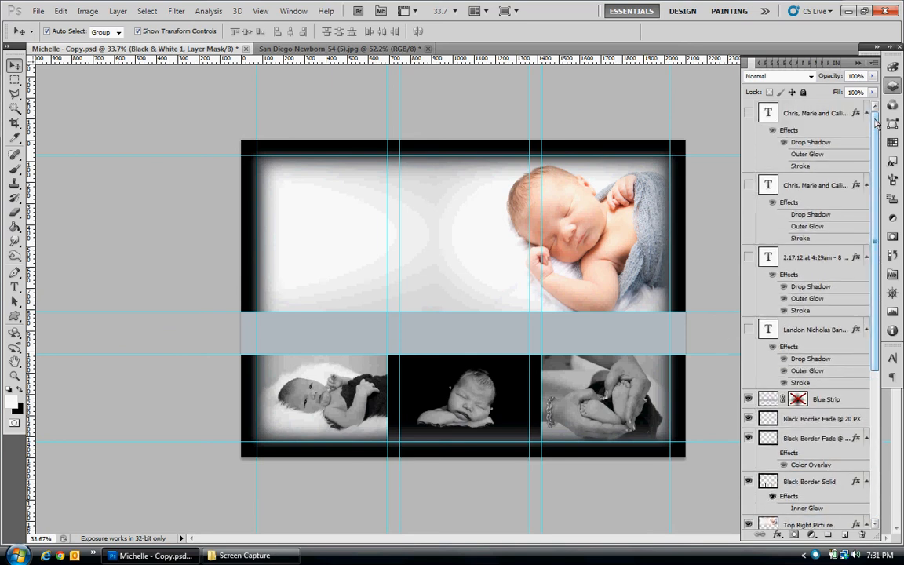
click(748, 113)
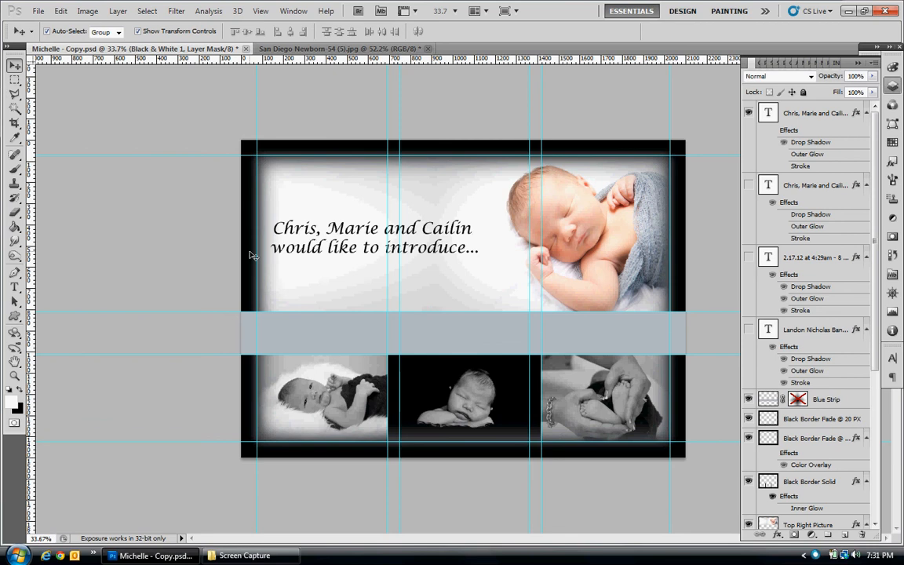
Step: Add the text "Text Here" below the introduction line and move its layer to just under the topmost text layer
click(14, 287)
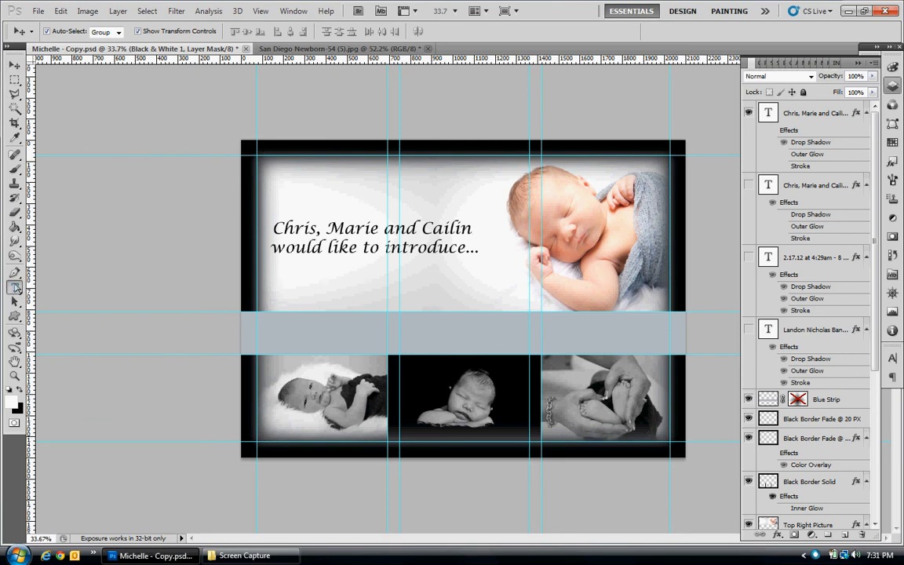
click(310, 302)
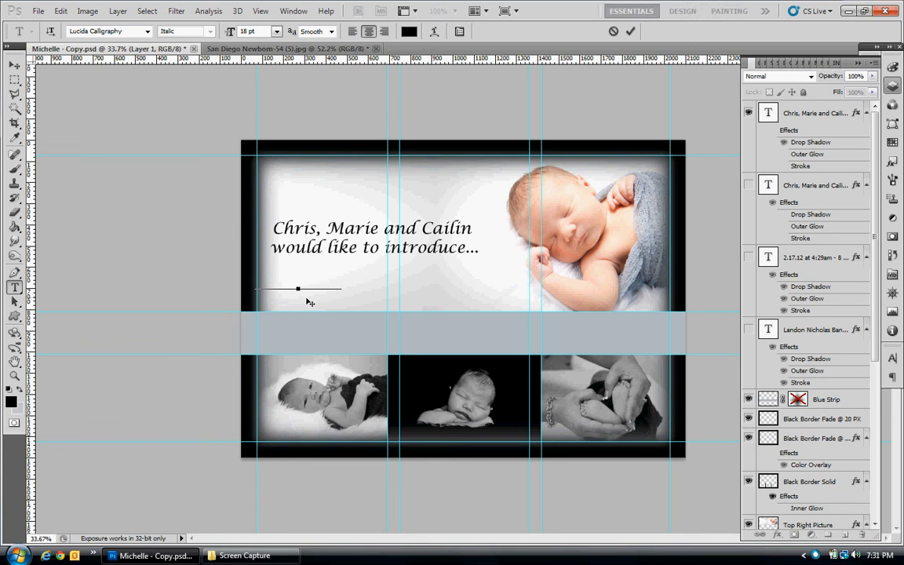
drag(313, 318, 333, 319)
click(630, 31)
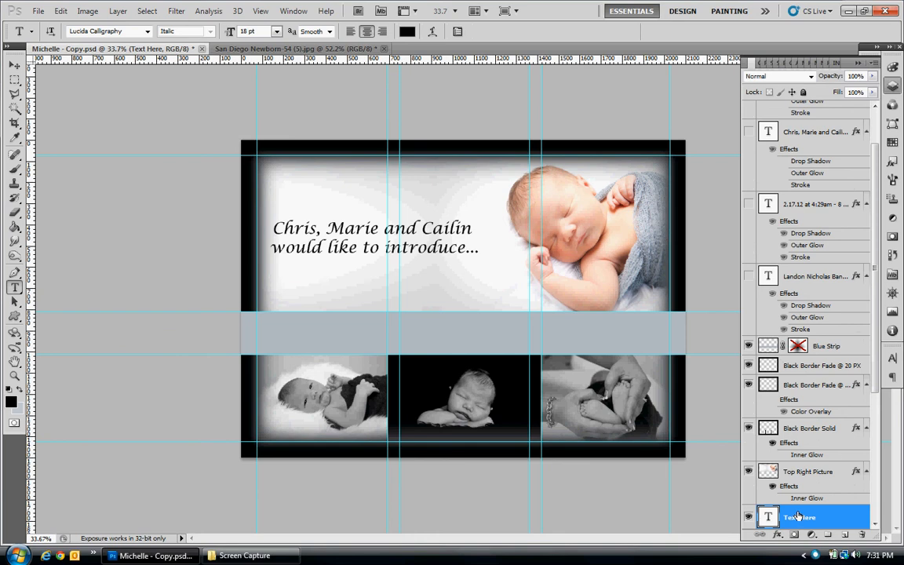
drag(827, 518, 823, 126)
scroll(875, 204, up, 3)
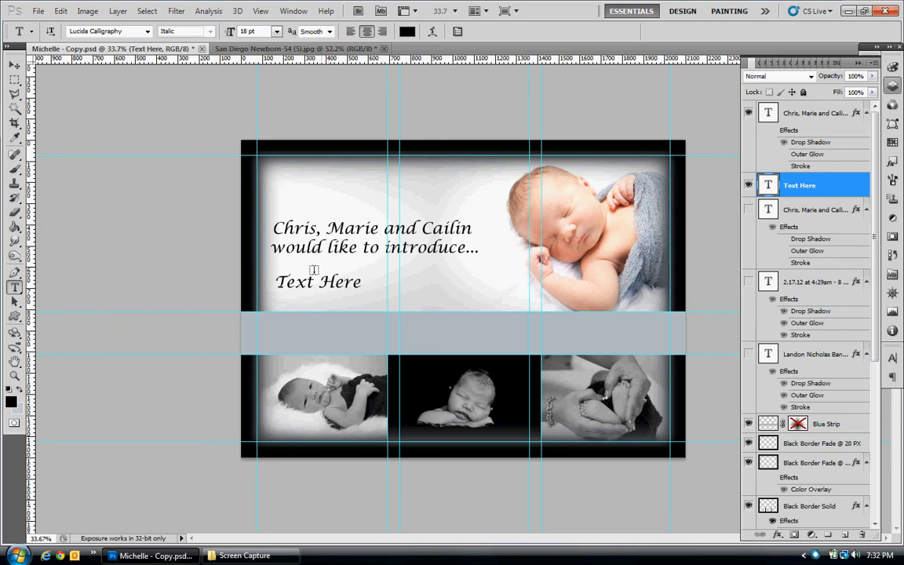
Step: Try different fonts on the "Text Here" layer, going through the font list from its first entry to Berlin Sans FB Demi
click(128, 36)
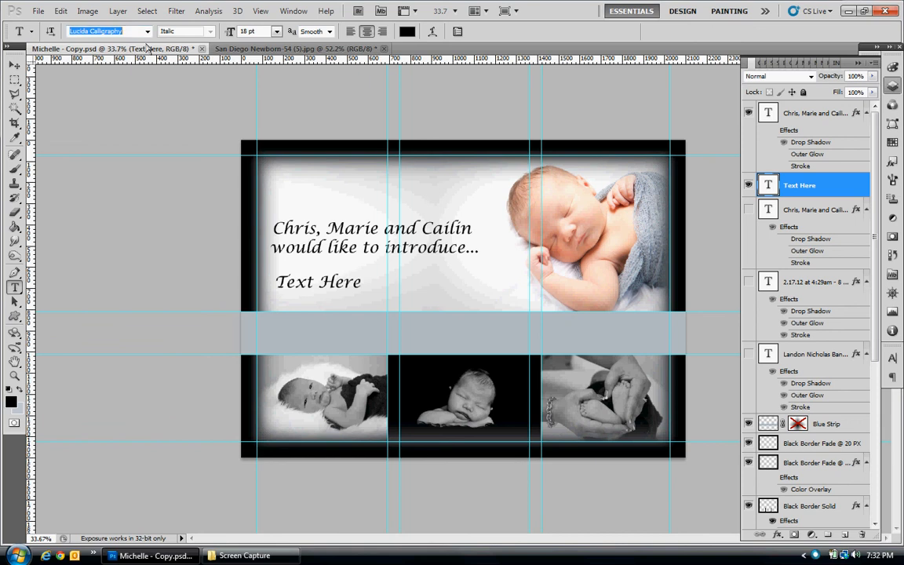
click(147, 31)
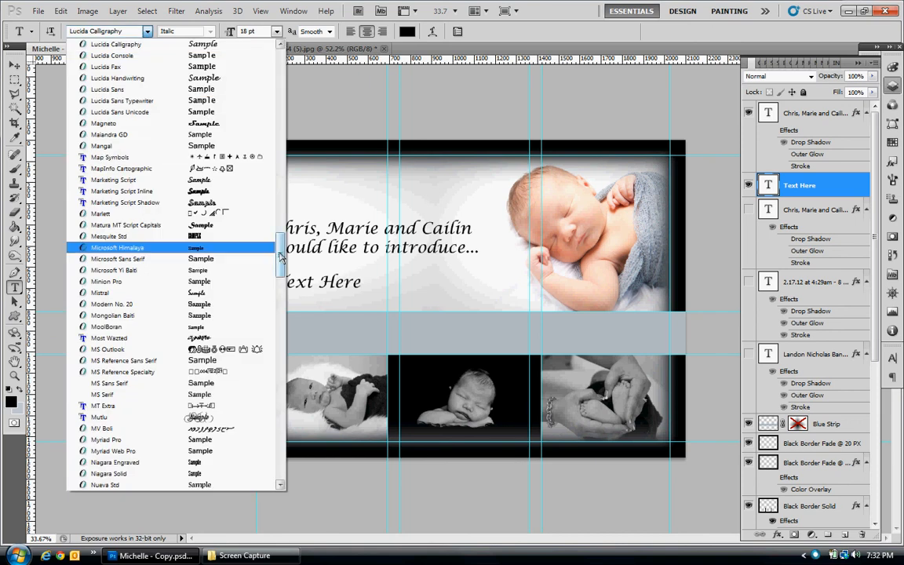
drag(280, 257, 280, 71)
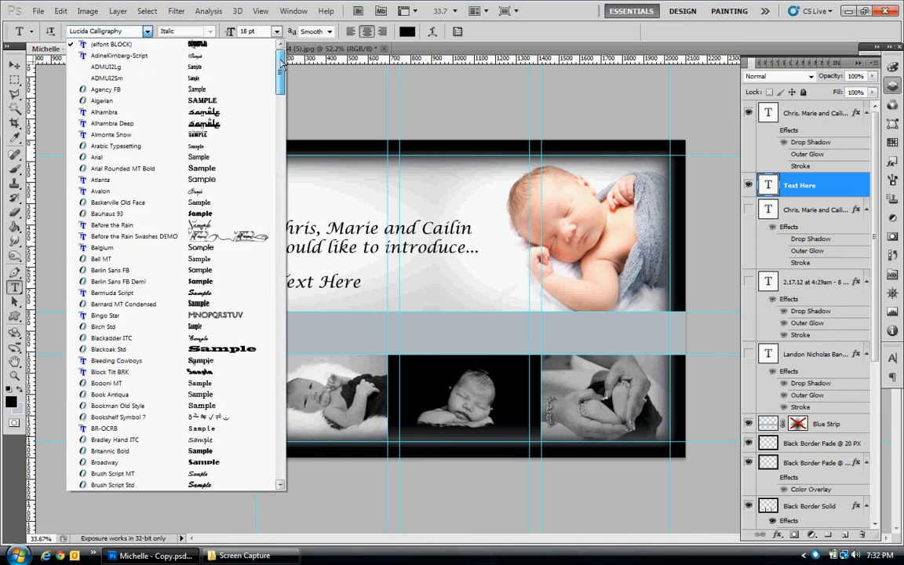
click(165, 45)
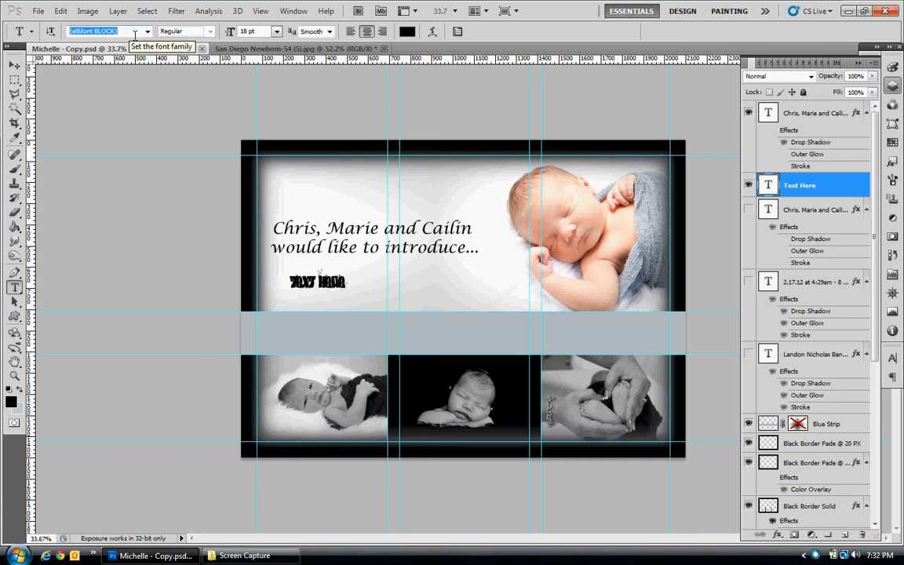
key(Down)
key(Down)
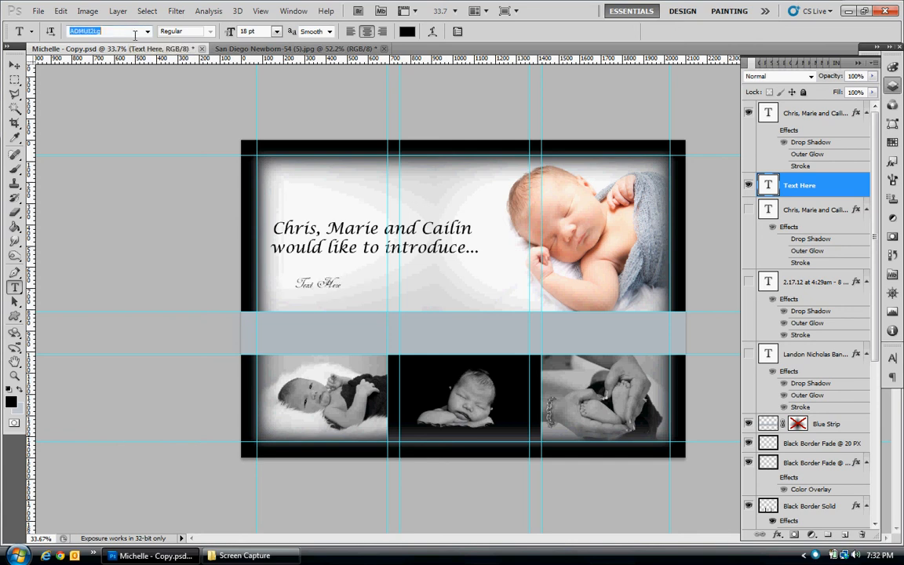
key(Down)
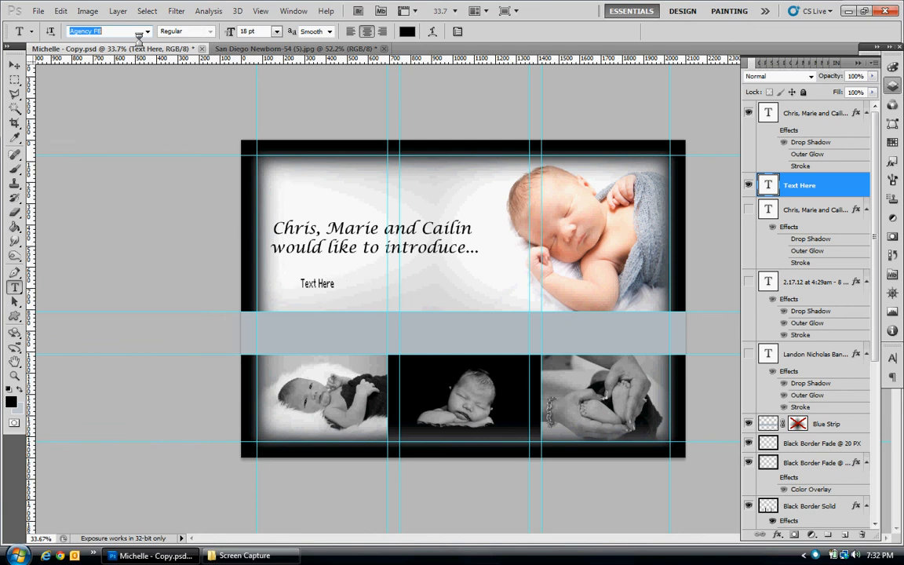
key(Down)
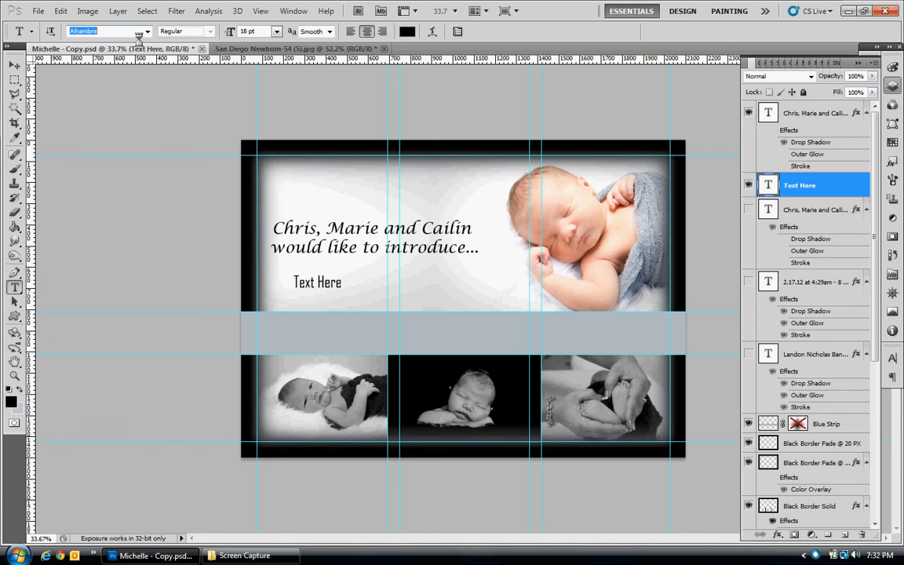
key(Down)
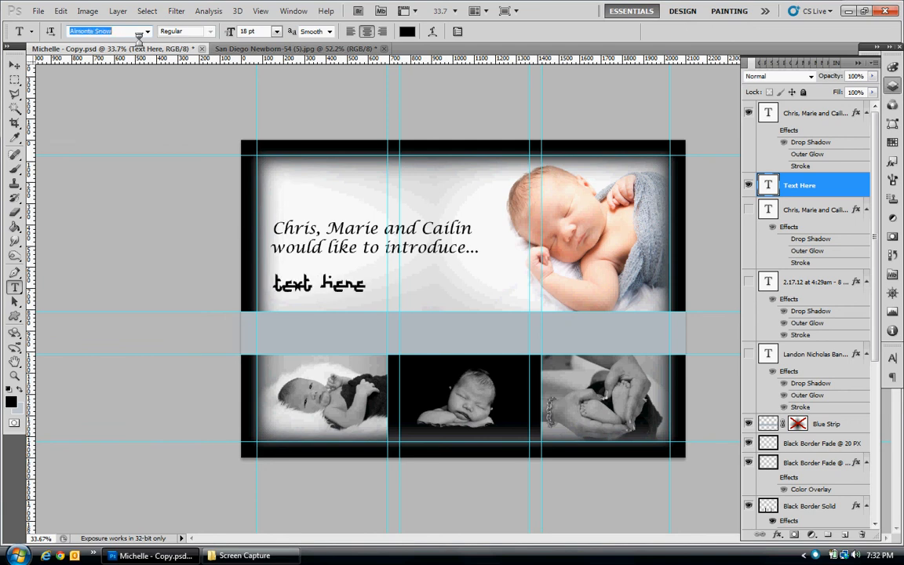
key(Down)
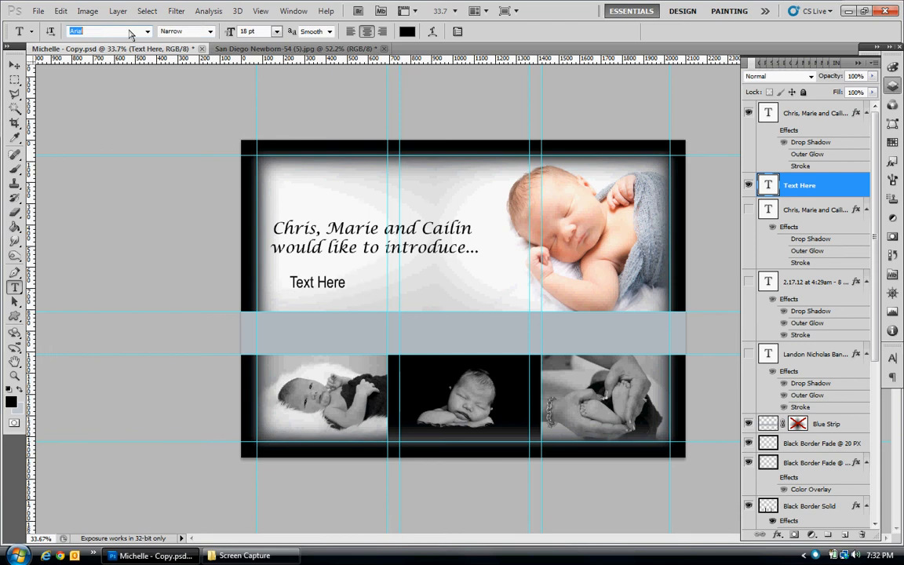
key(Down)
key(Down)
key(Down)
key(Down)
key(Down)
key(Down)
key(Down)
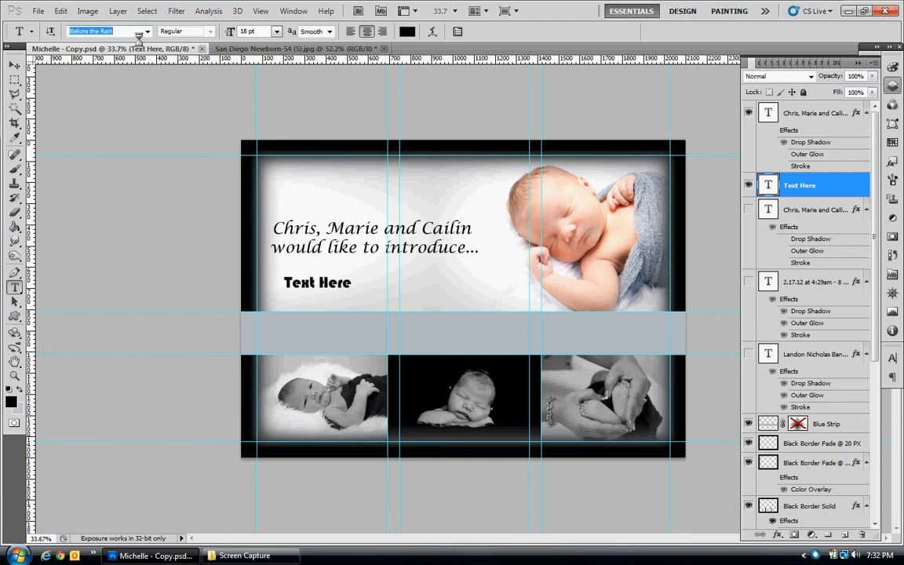
key(Down)
key(Down)
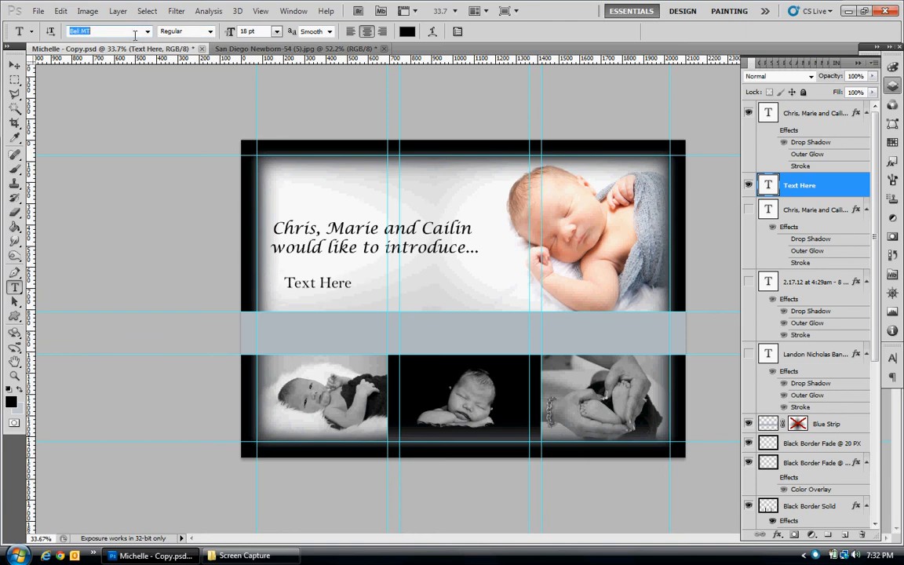
key(Down)
key(Down)
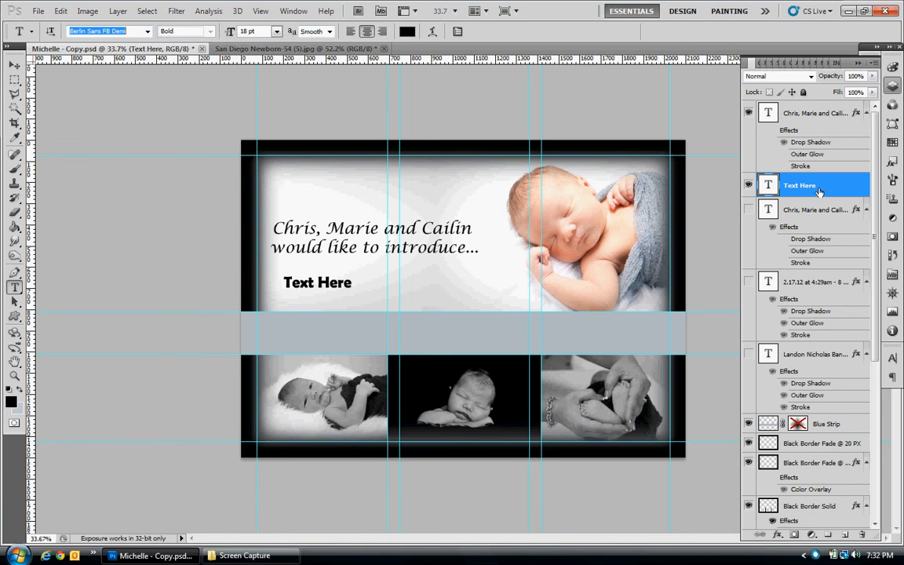
Step: Cancel the pending font change and delete the "Text Here" layer
key(Down)
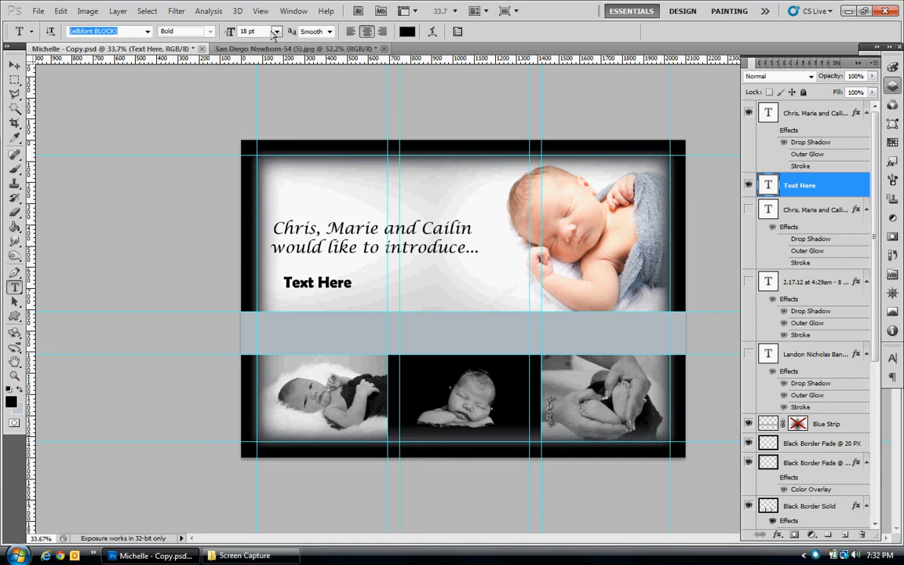
key(Escape)
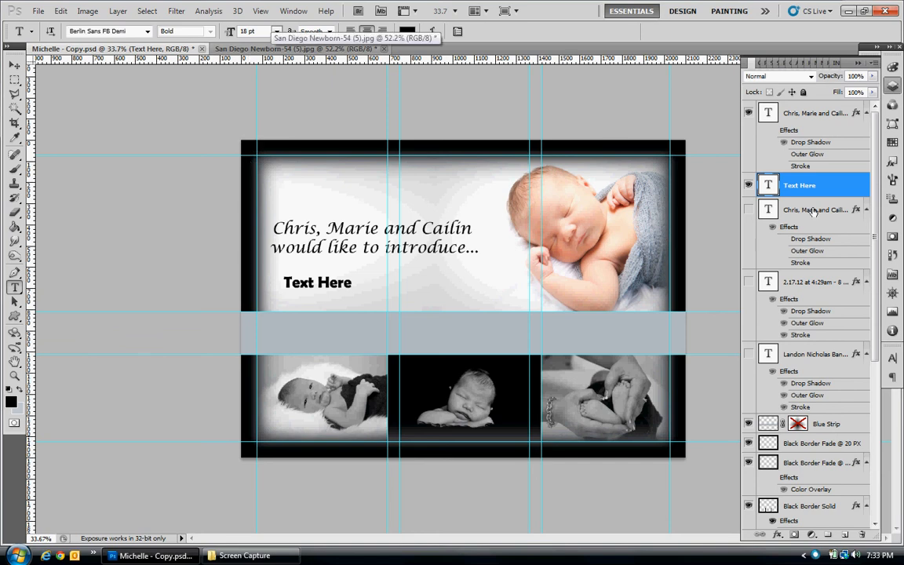
key(Delete)
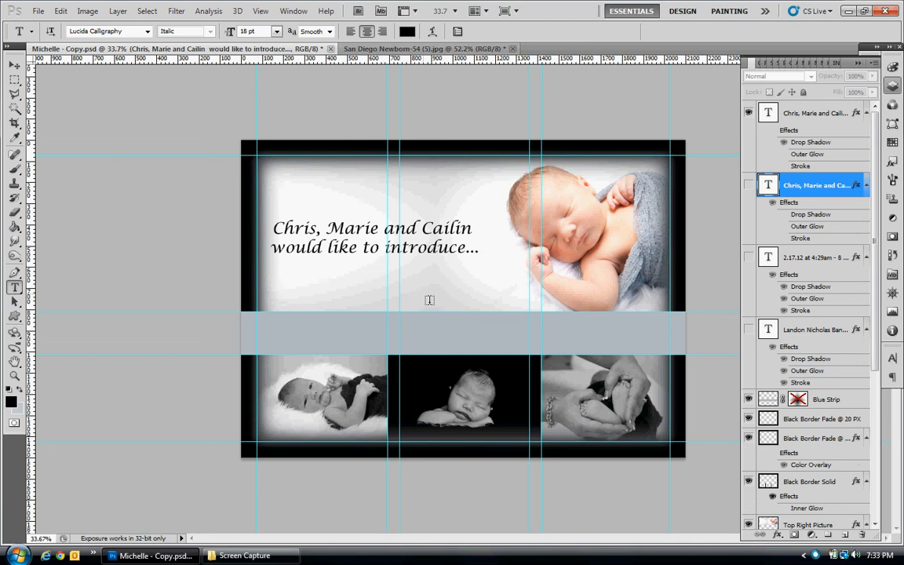
Step: Make the baby's name and birth-details text layers visible and select the topmost introduction text layer
click(747, 329)
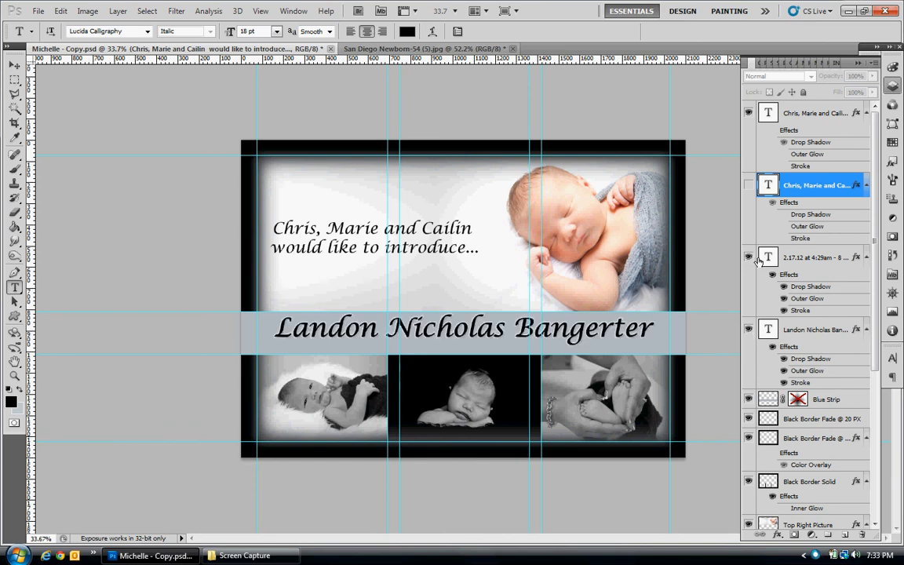
click(747, 257)
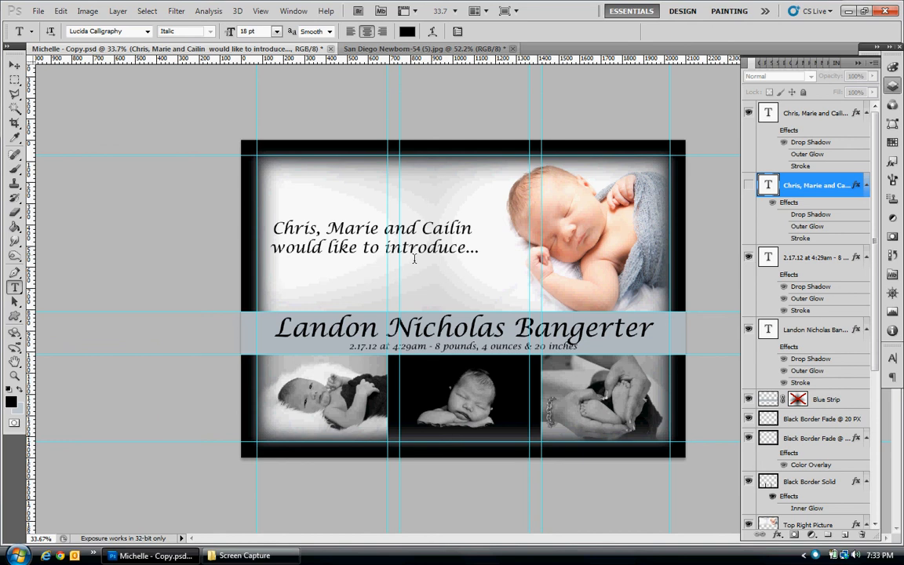
click(794, 114)
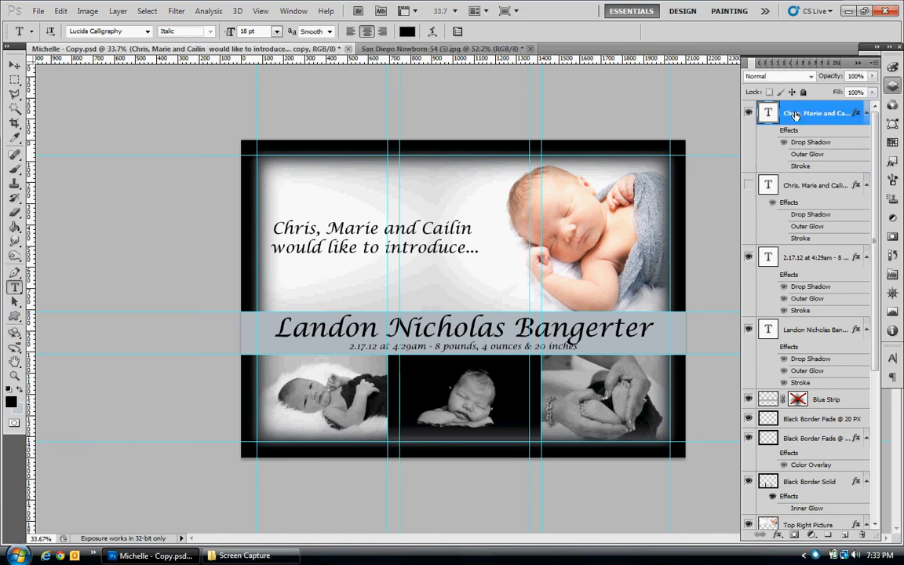
Step: Review the Drop Shadow settings of the topmost introduction text layer, check the available blend modes and keep Multiply
click(778, 535)
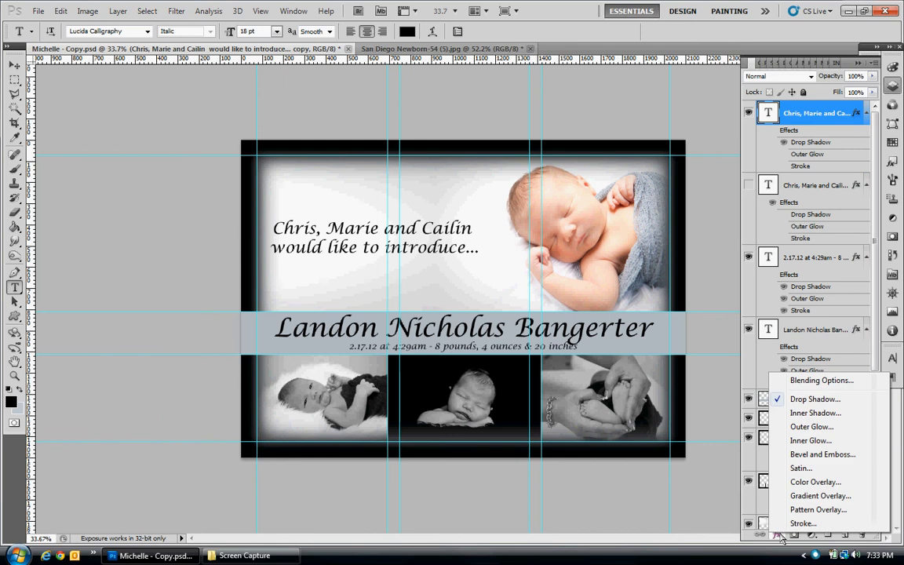
click(798, 401)
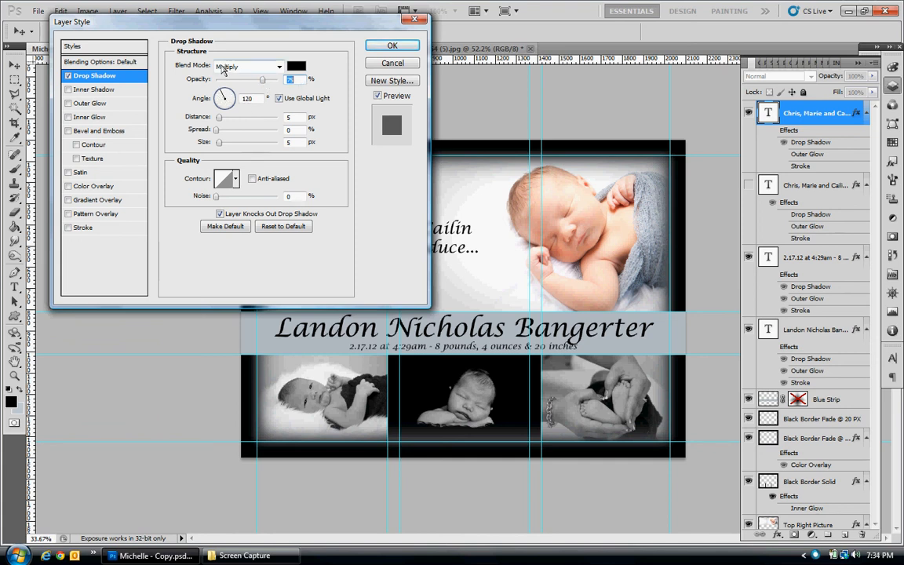
click(279, 68)
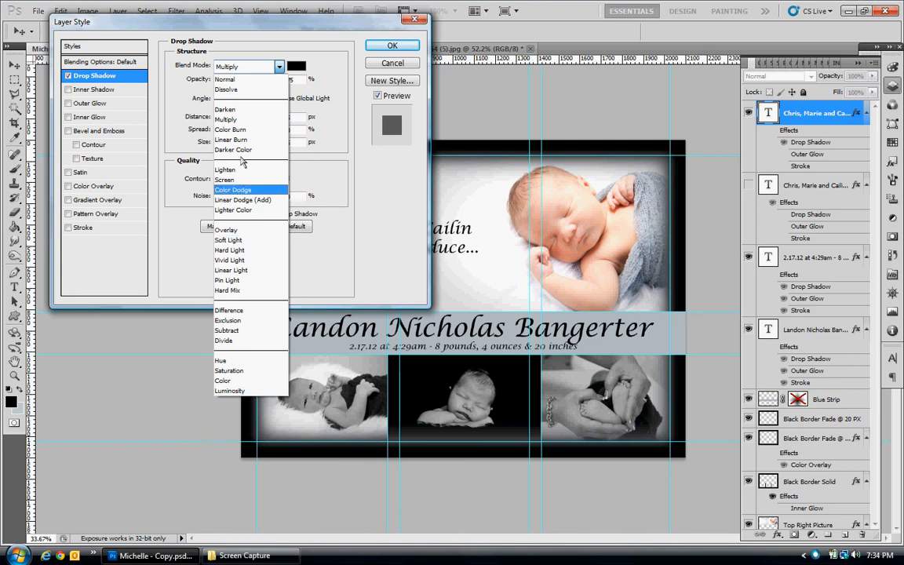
click(324, 186)
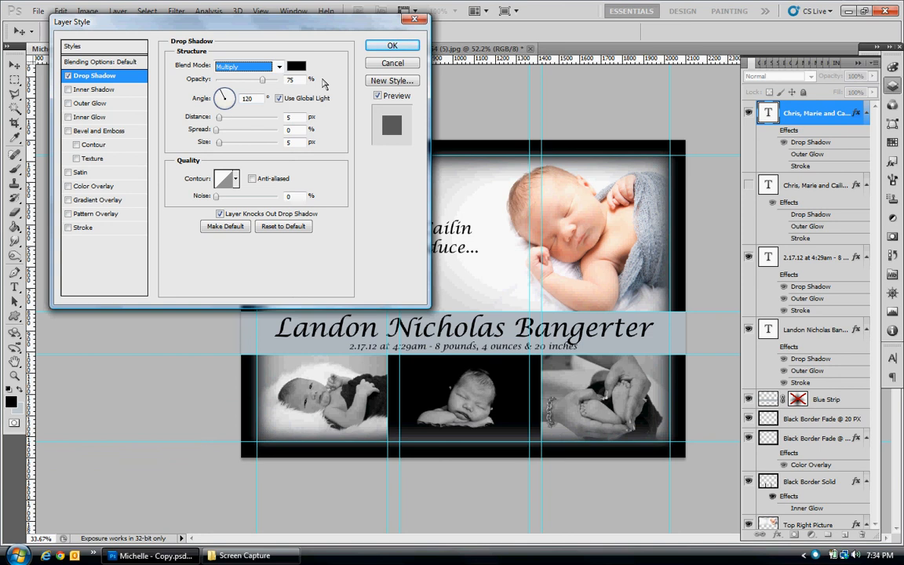
click(378, 47)
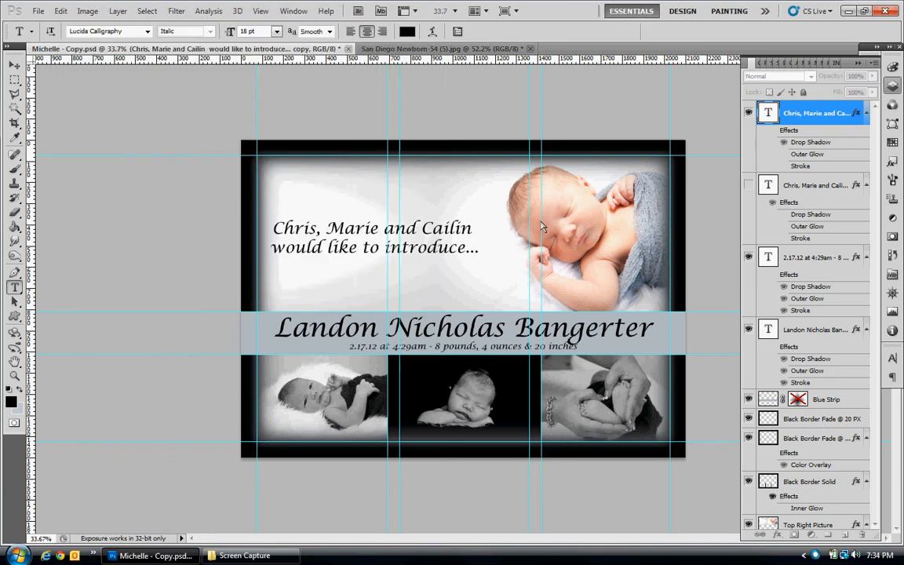
Step: Make the layer effects of the topmost introduction text visible
double_click(781, 138)
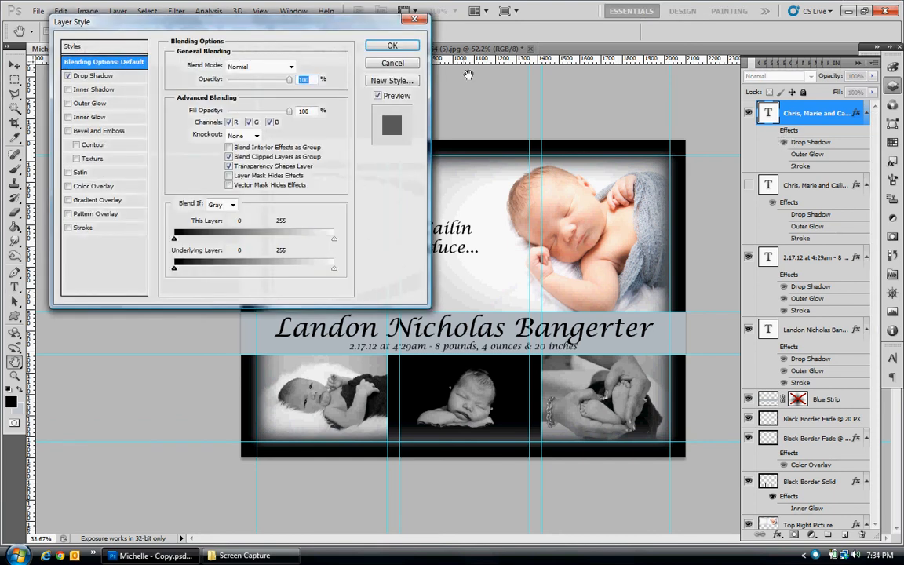
click(393, 63)
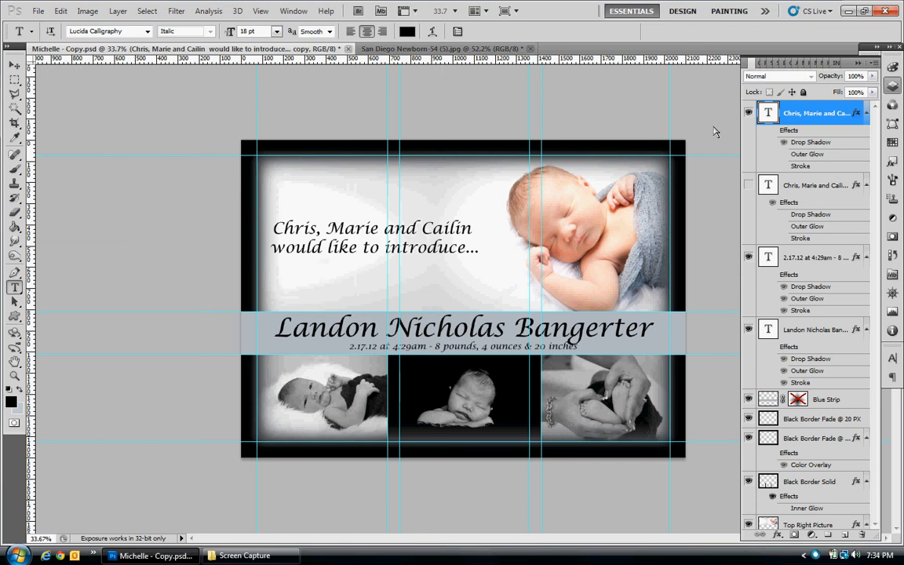
click(772, 132)
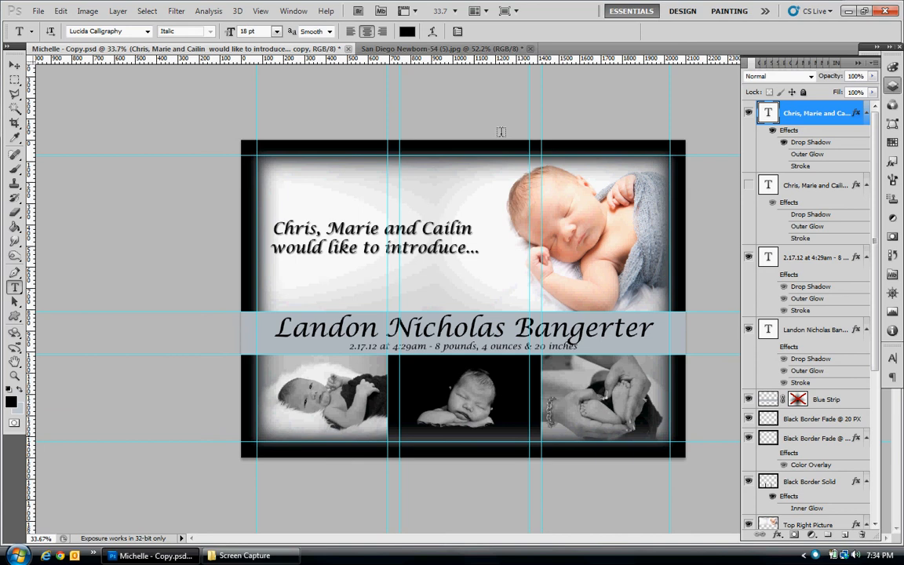
Step: Delete the hidden introduction text copy, duplicate the topmost introduction layer in its place, and compare the text with the duplicate hidden and shown
click(793, 190)
key(Delete)
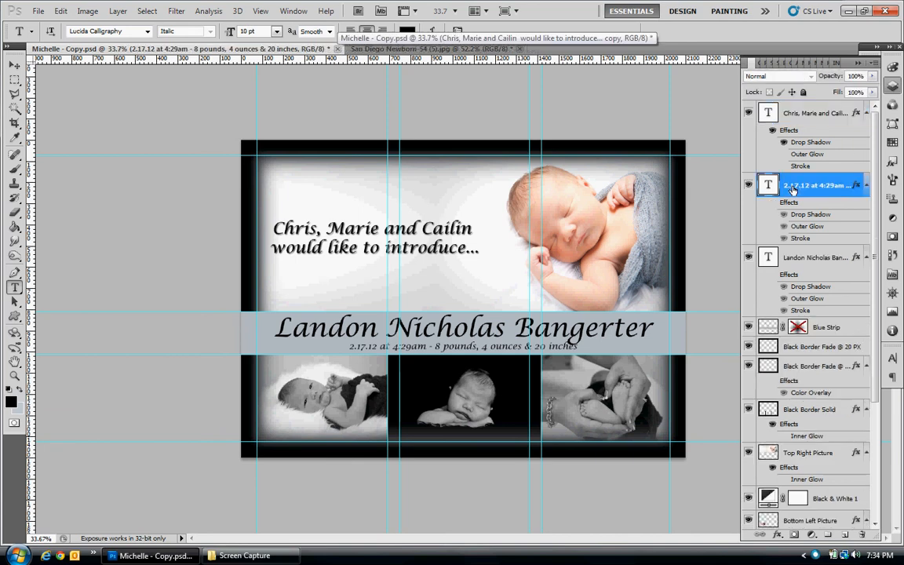
click(802, 116)
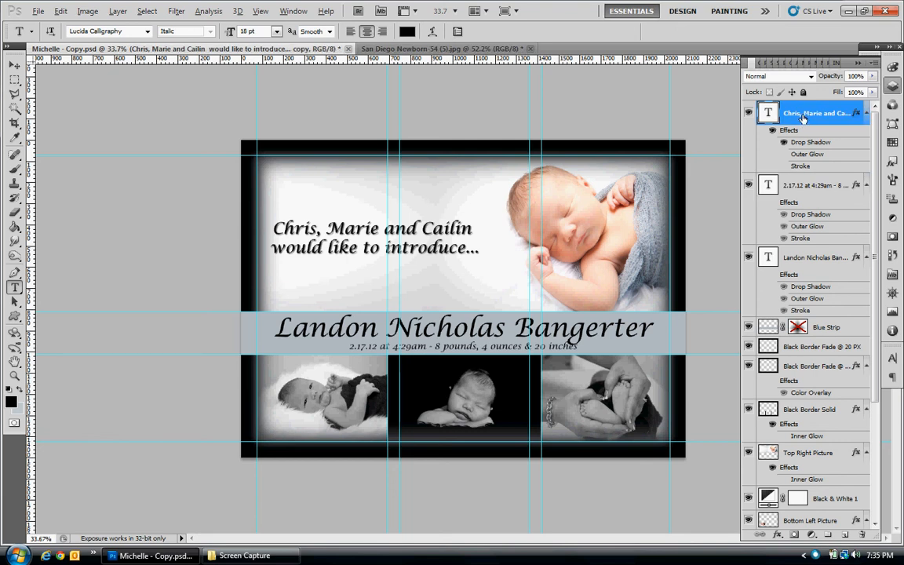
drag(806, 125, 796, 172)
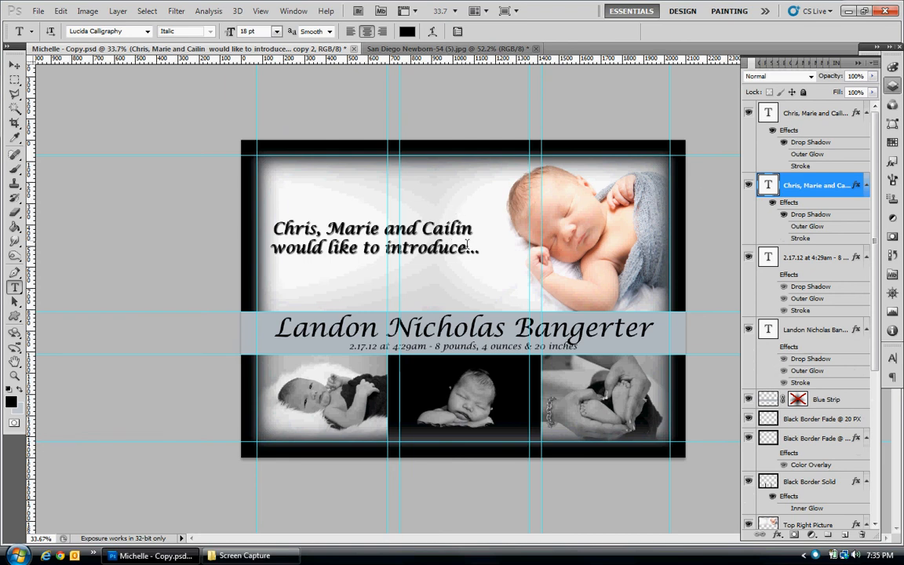
click(748, 185)
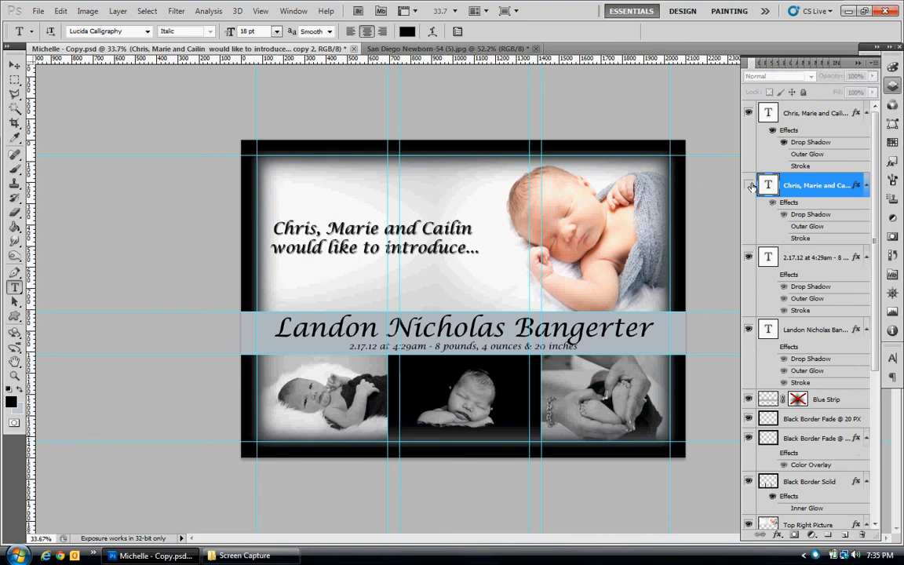
click(749, 186)
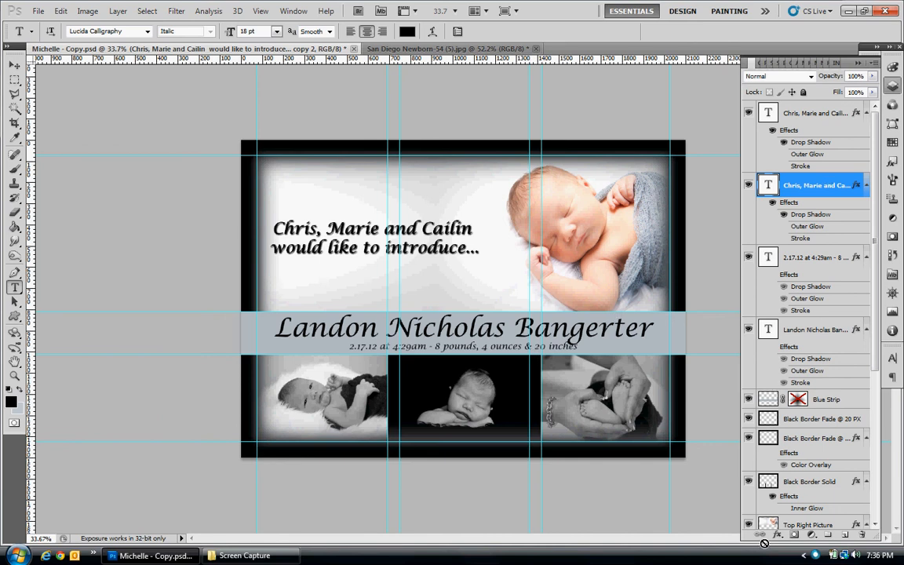
Step: Turn on the effects of the birth-details text layer and review its Drop Shadow, Outer Glow and Stroke settings
click(797, 259)
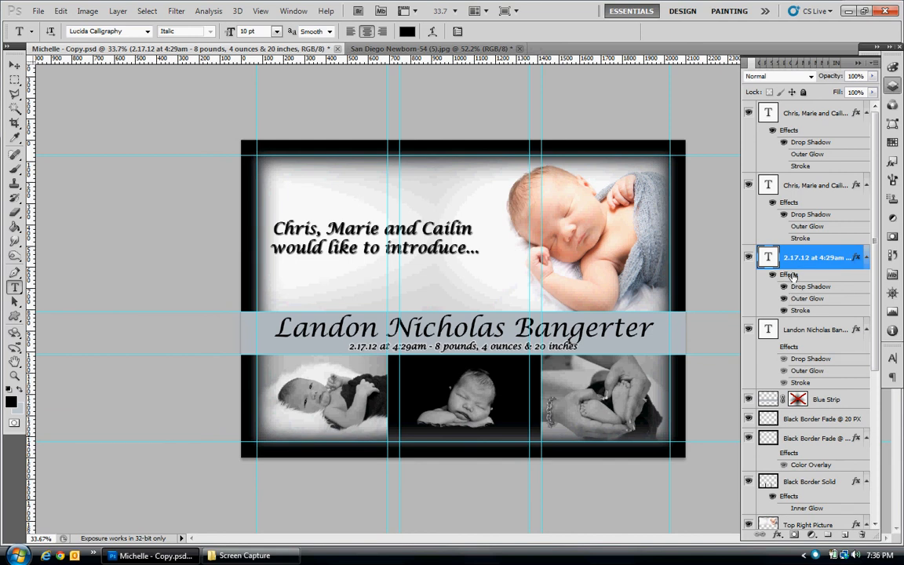
double_click(792, 275)
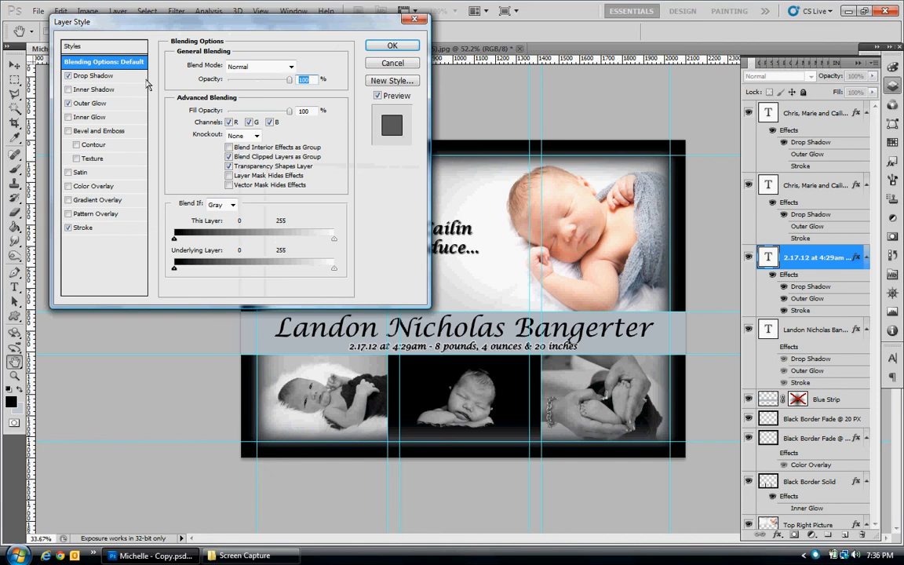
click(105, 76)
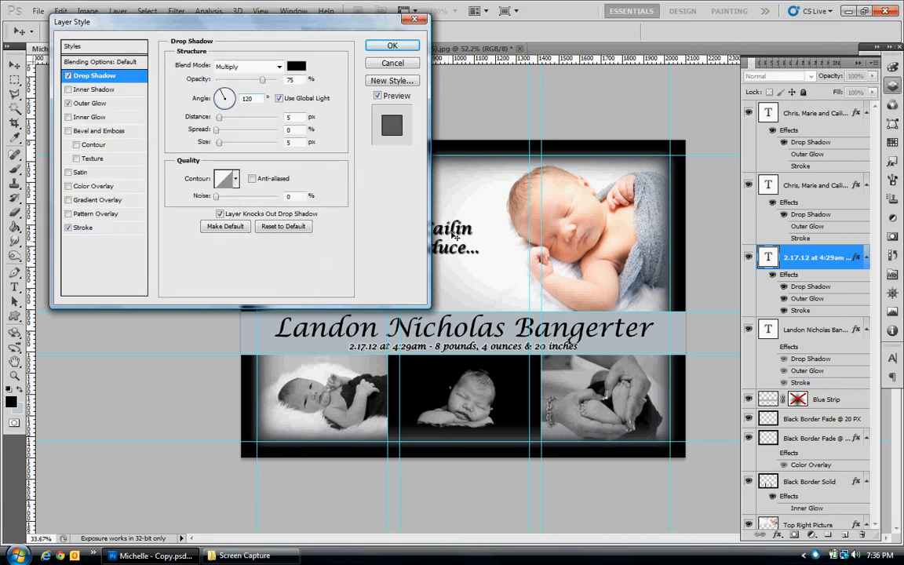
click(234, 182)
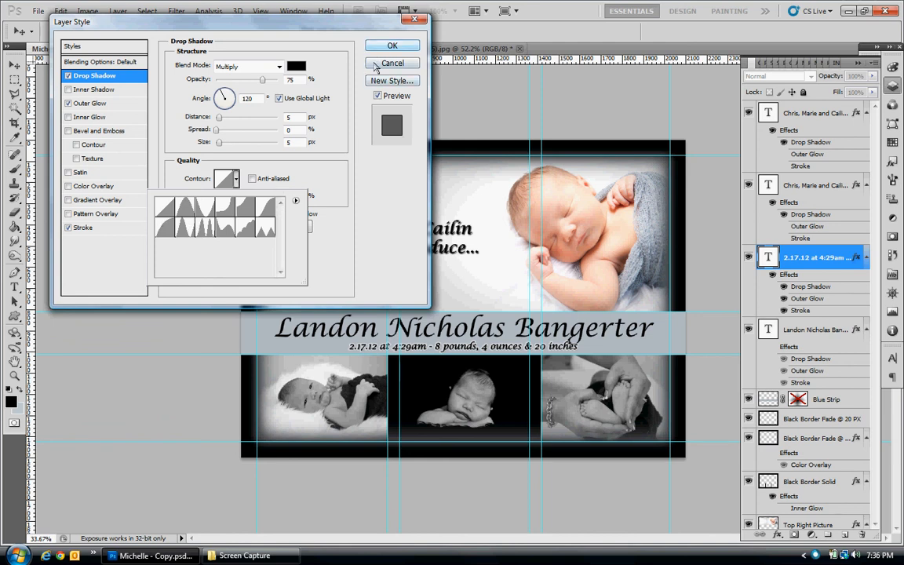
click(93, 102)
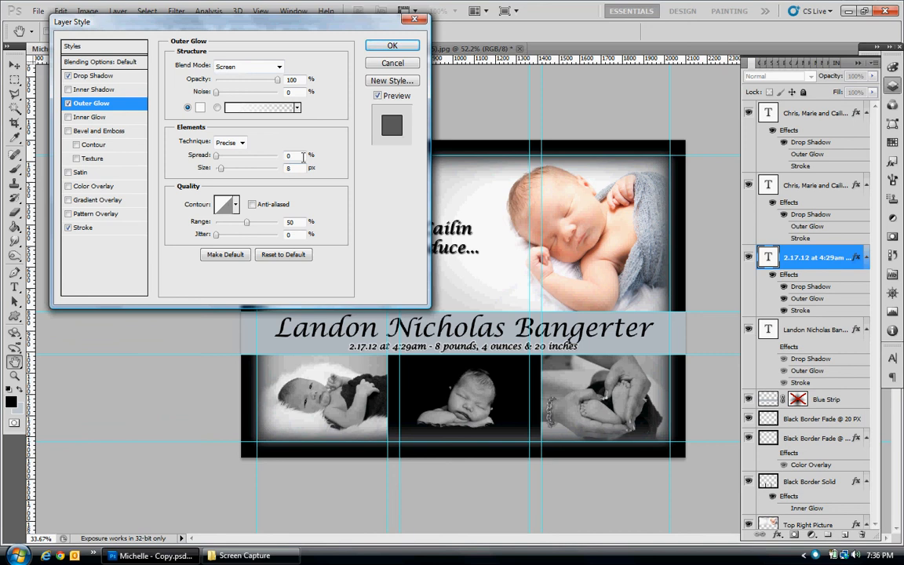
click(84, 226)
click(84, 228)
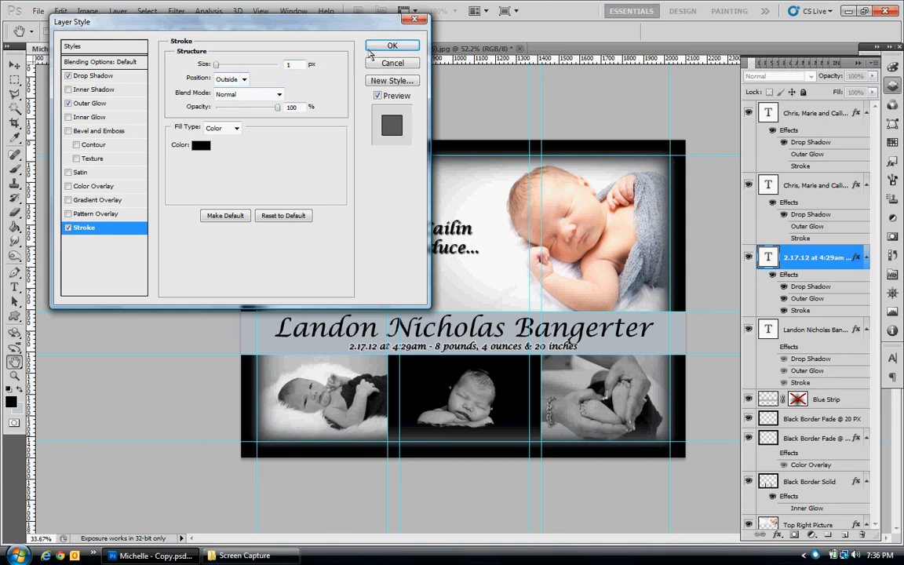
click(392, 45)
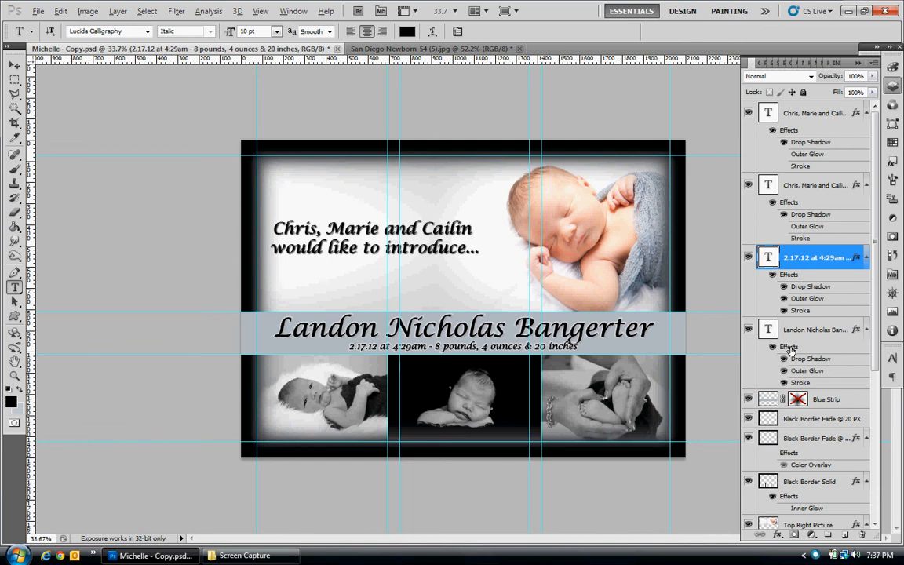
Step: Turn on the effects of the baby's name text layer and copy them onto the birth-details text layer
drag(791, 348, 797, 269)
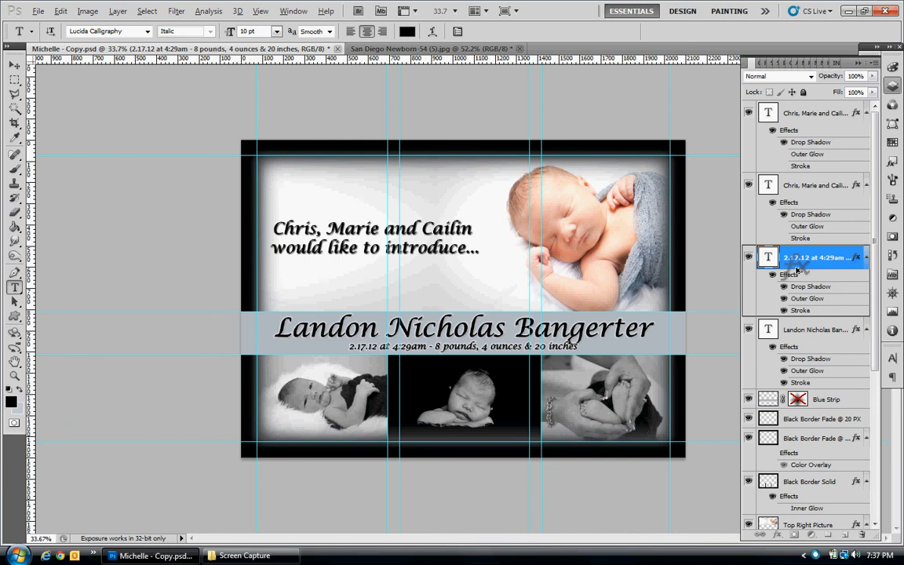
drag(797, 270, 799, 271)
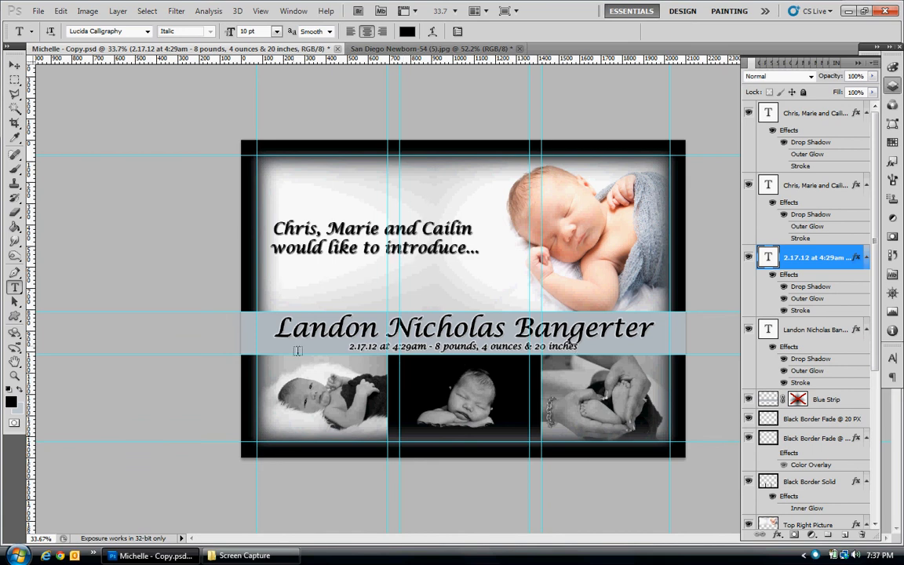
Step: Check the Blue Strip layer's mask and look through the border and picture layers beneath it
scroll(872, 380, down, 3)
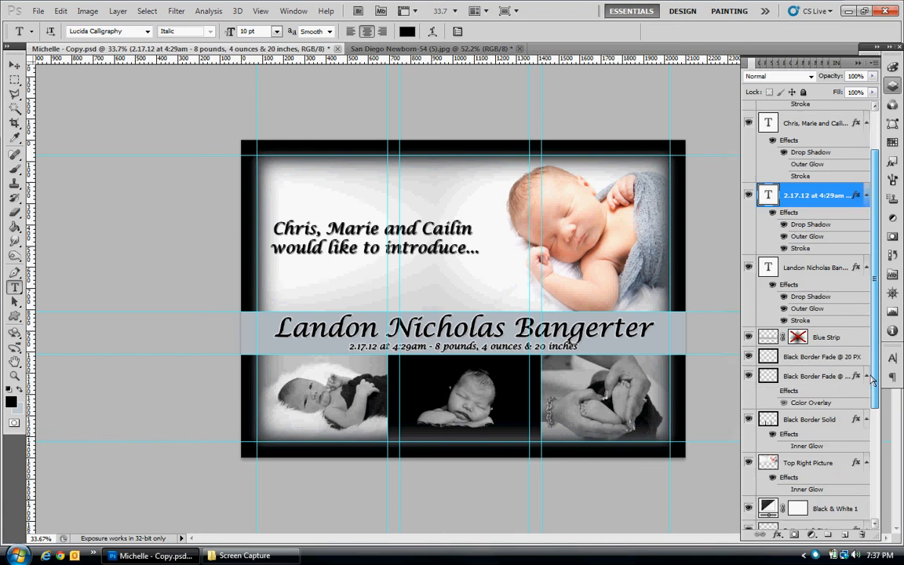
scroll(872, 379, down, 3)
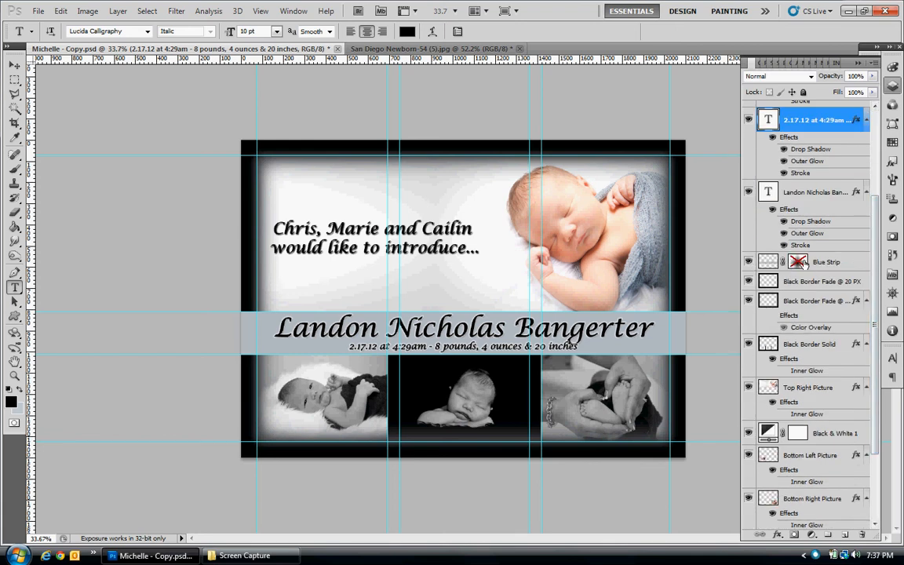
shift+click(800, 262)
drag(874, 248, 870, 284)
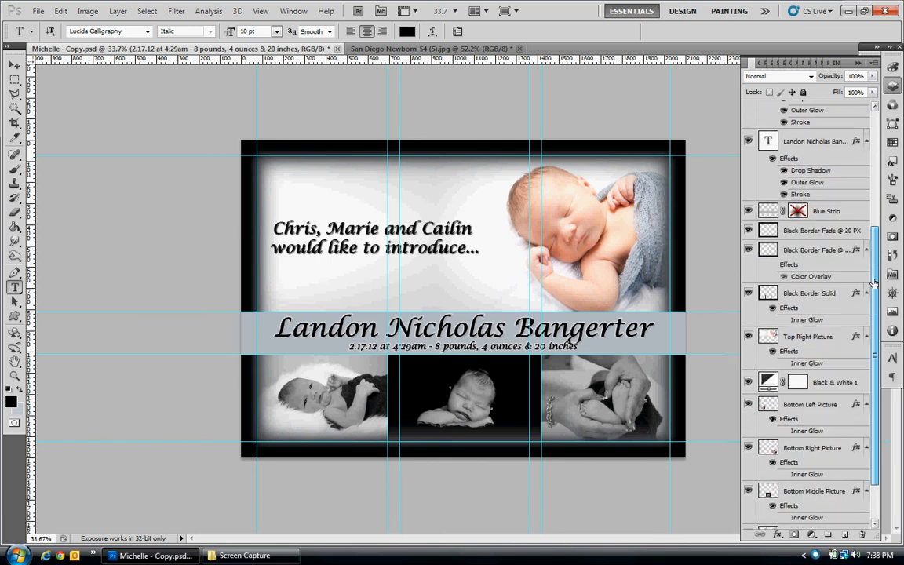